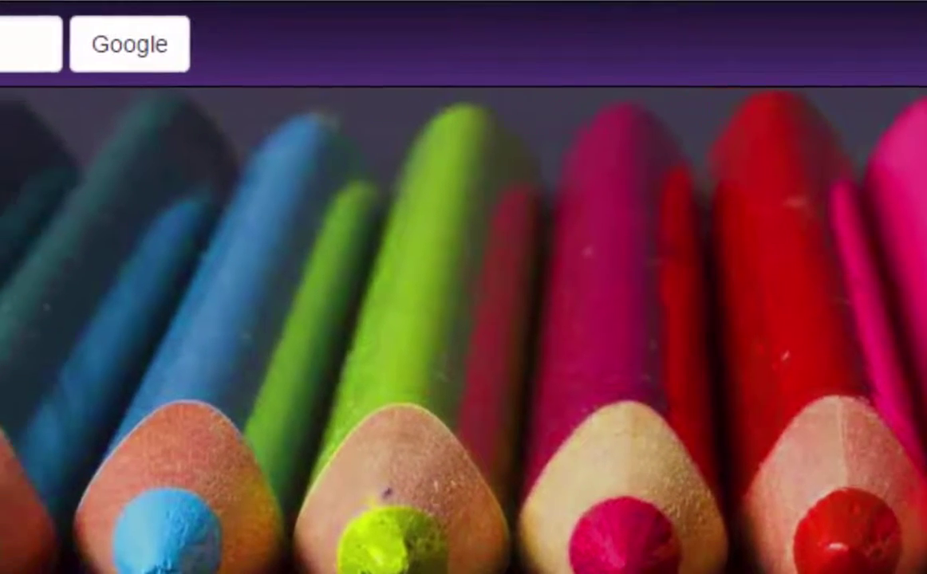
Search the web for "favicon" in a new browser tab and open the Wikipedia article on it
{"action": "scroll", "coordinate": [695, 499], "scroll_direction": "down", "scroll_amount": 5}
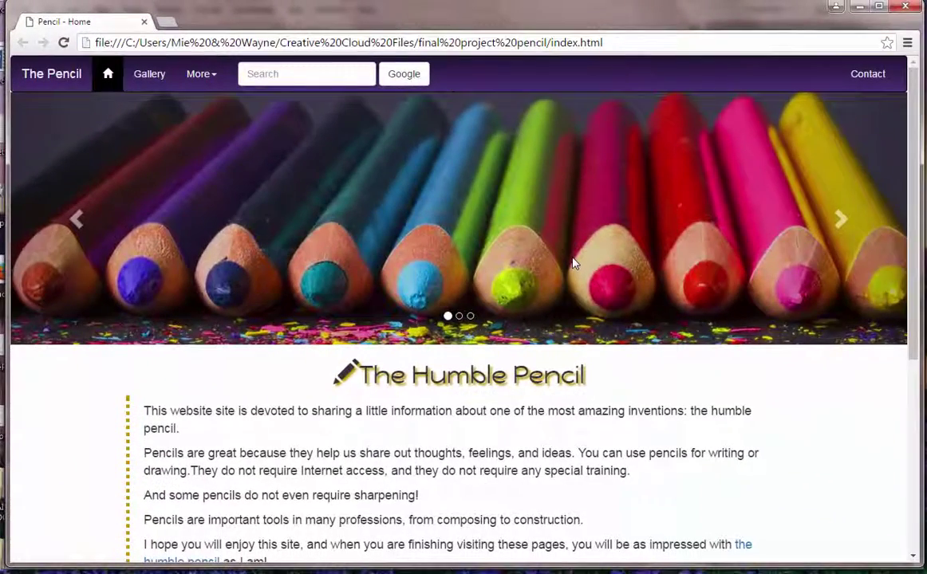
{"action": "key", "text": "ctrl+t"}
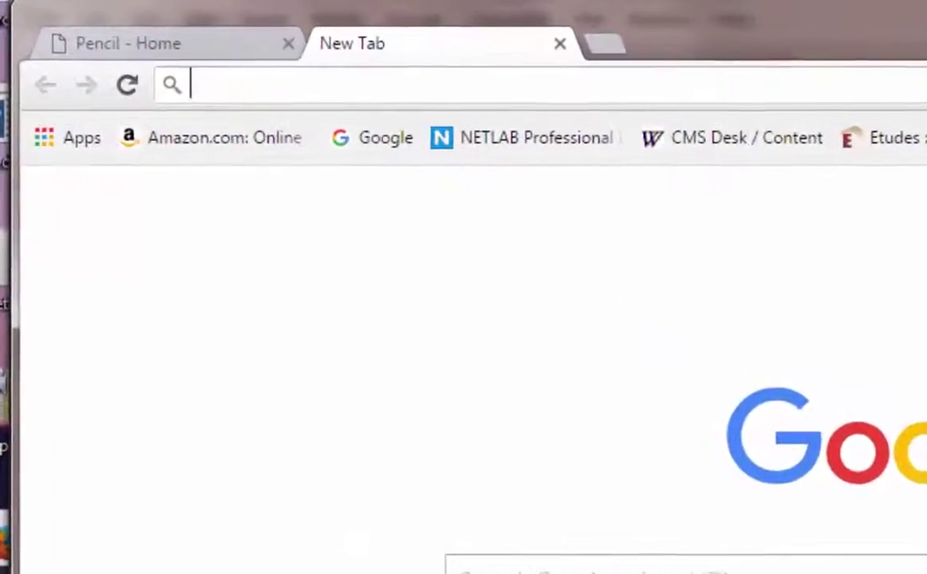
{"action": "type", "text": "favicon"}
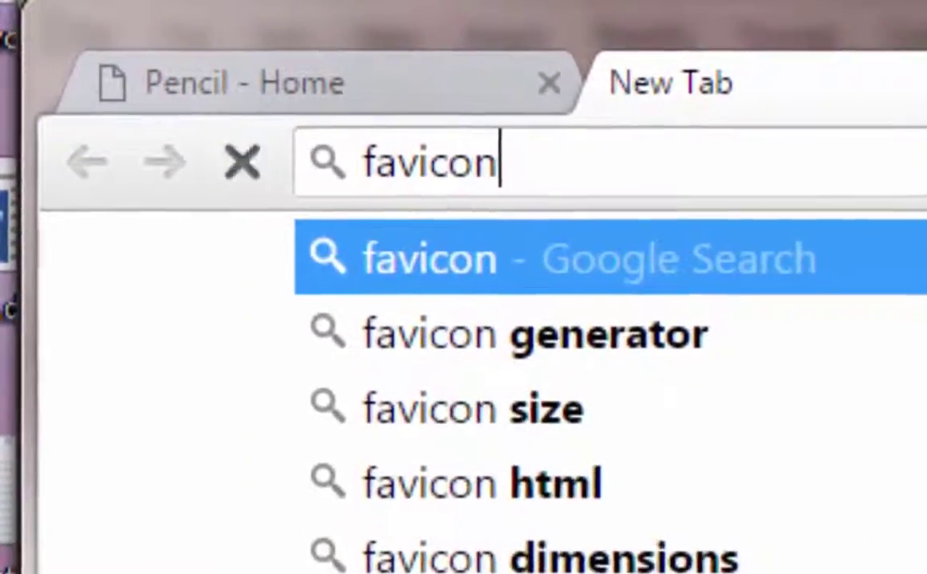
{"action": "key", "text": "Return"}
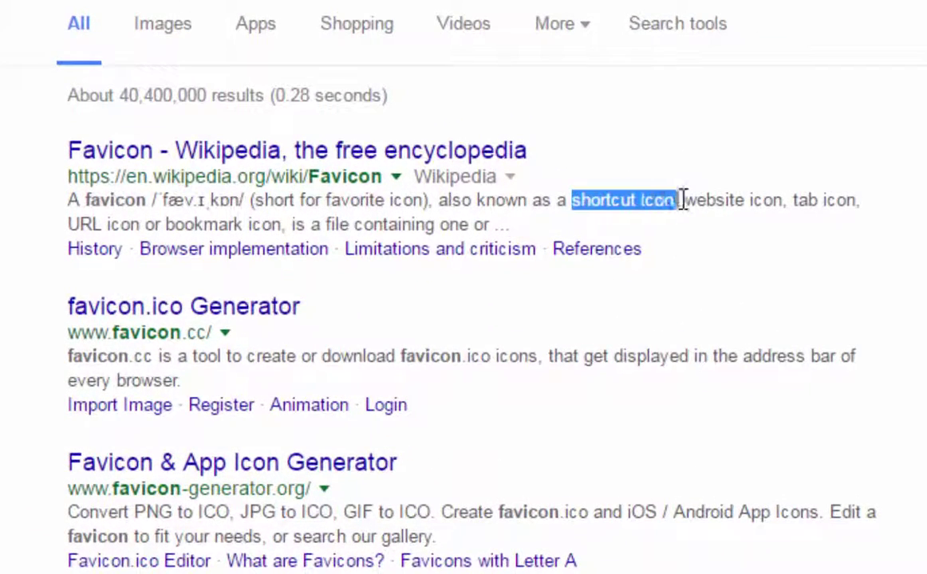
{"action": "left_click", "coordinate": [415, 162]}
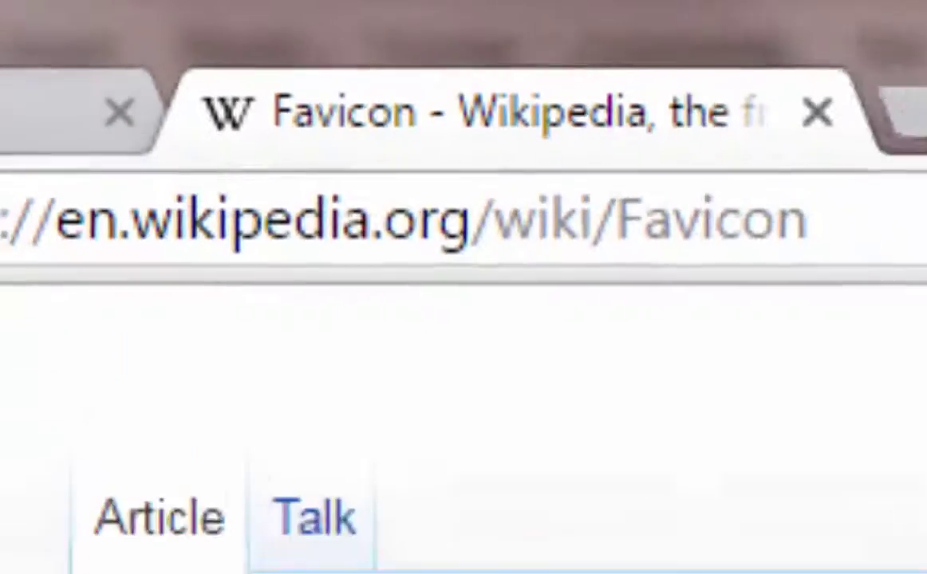
Return to the Pencil home page and enlarge it around the pencil icon beside "The Humble Pencil" heading
{"action": "left_click", "coordinate": [35, 126]}
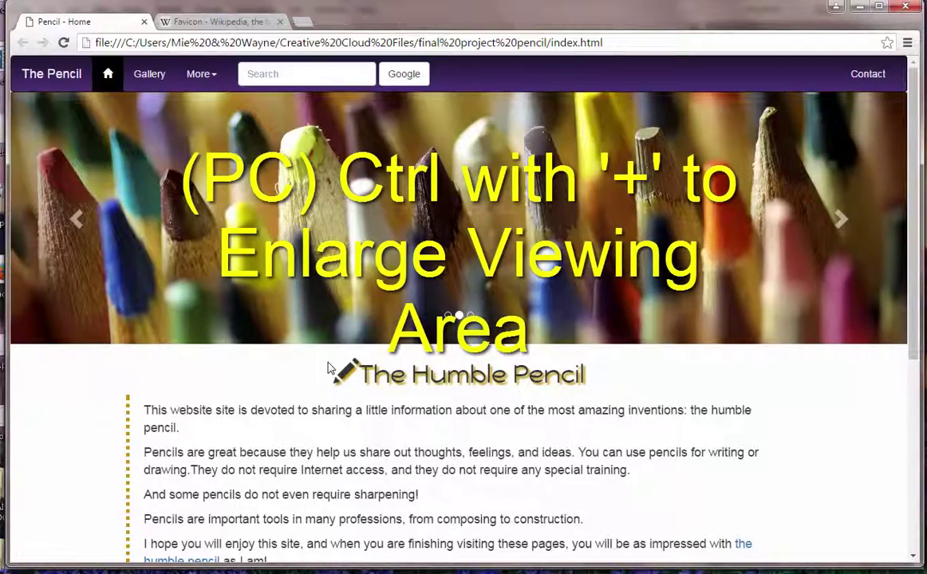
{"action": "key", "text": "ctrl+plus"}
{"action": "key", "text": "ctrl+plus"}
{"action": "key", "text": "ctrl+plus"}
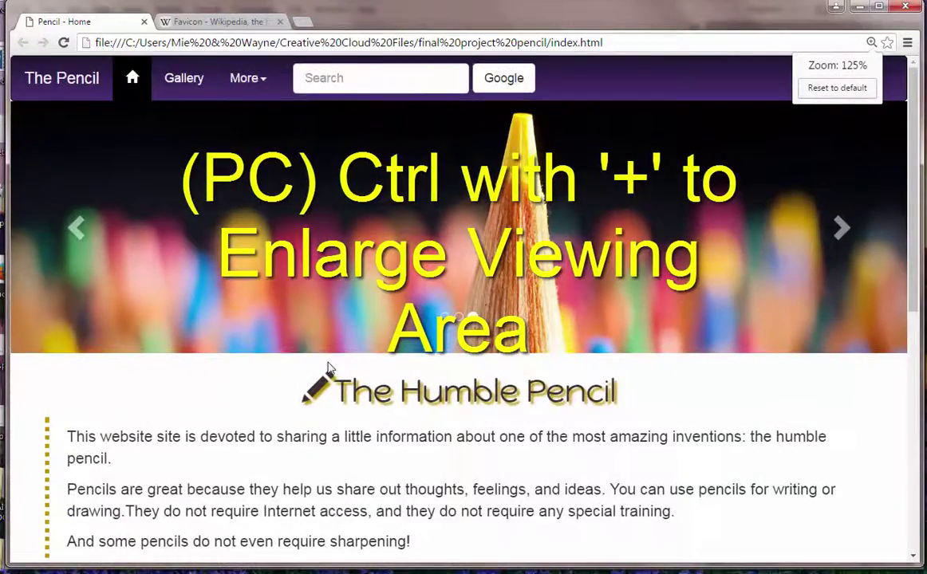
{"action": "key", "text": "ctrl+plus"}
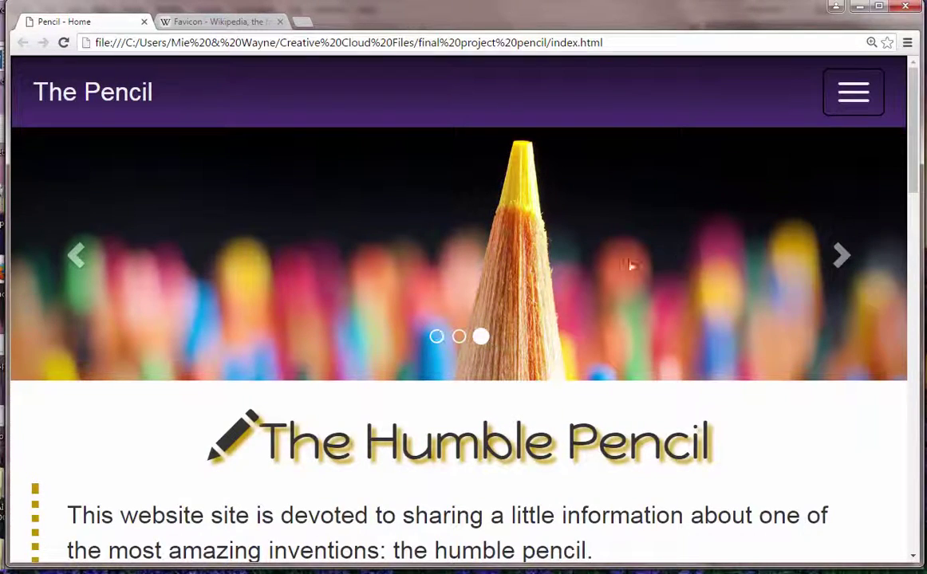
{"action": "scroll", "coordinate": [768, 196], "scroll_direction": "down", "scroll_amount": 3}
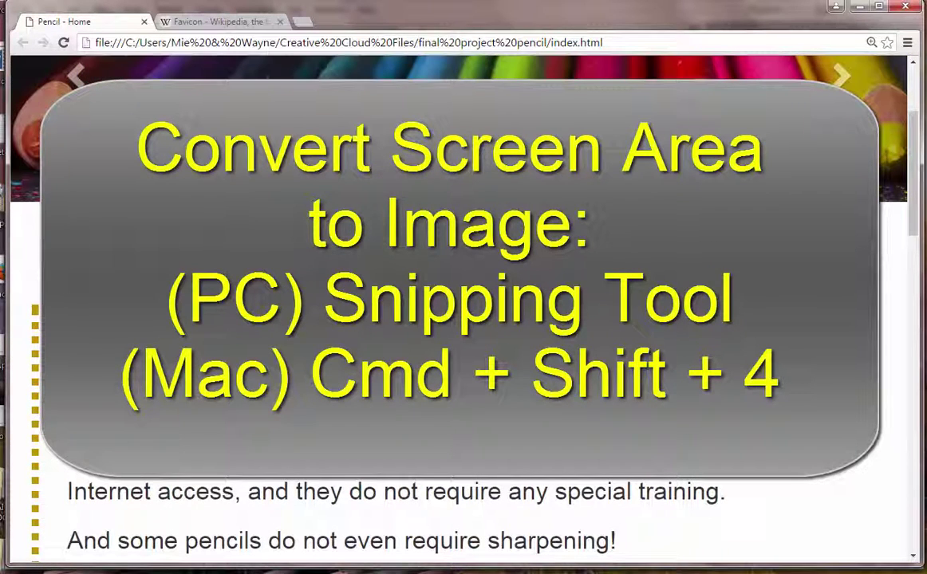
Find and launch the Snipping Tool
{"action": "key", "text": "super"}
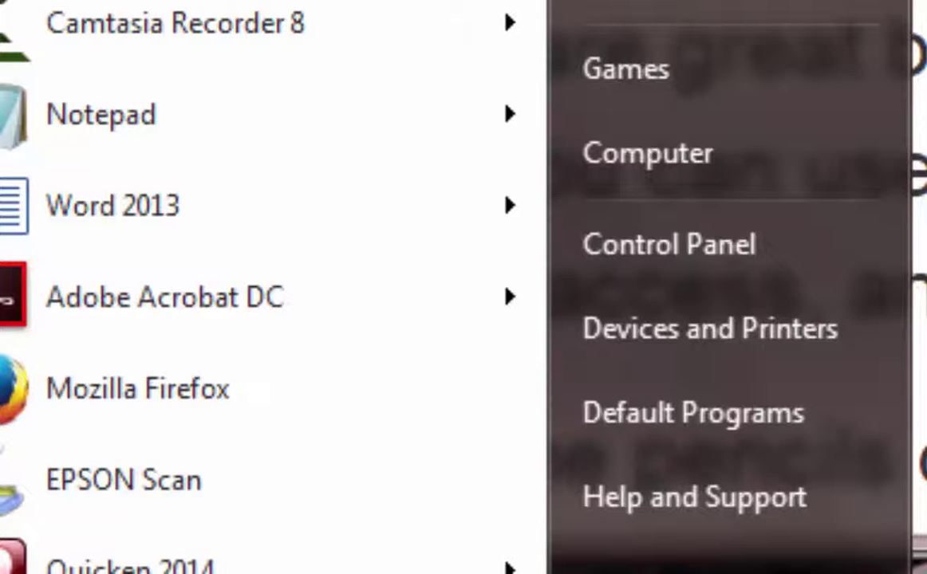
{"action": "type", "text": "snip"}
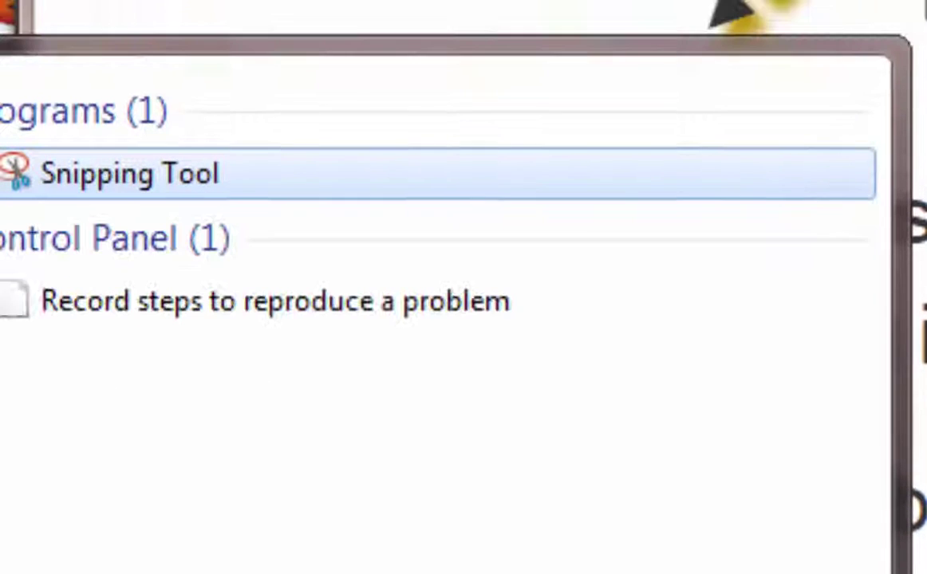
{"action": "key", "text": "Return"}
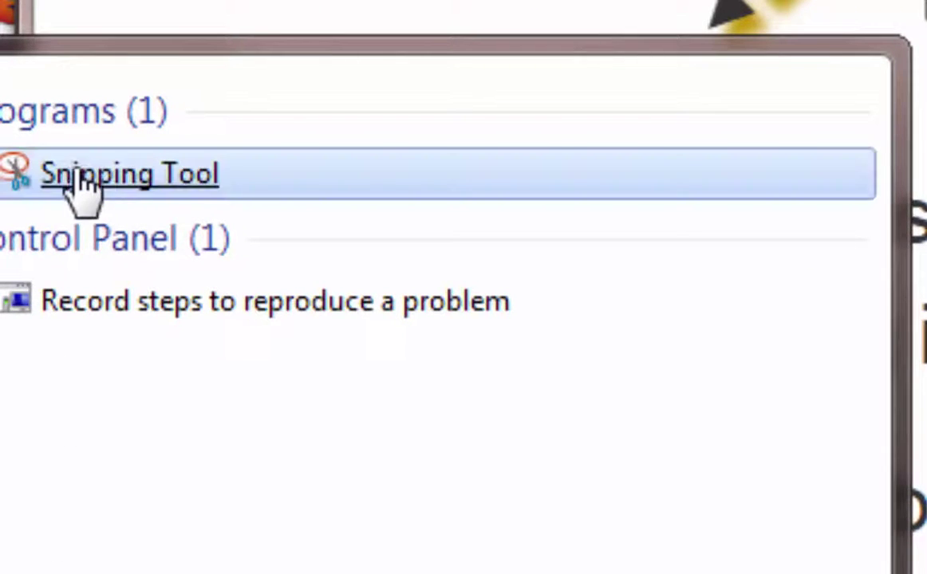
{"action": "left_click", "coordinate": [70, 178]}
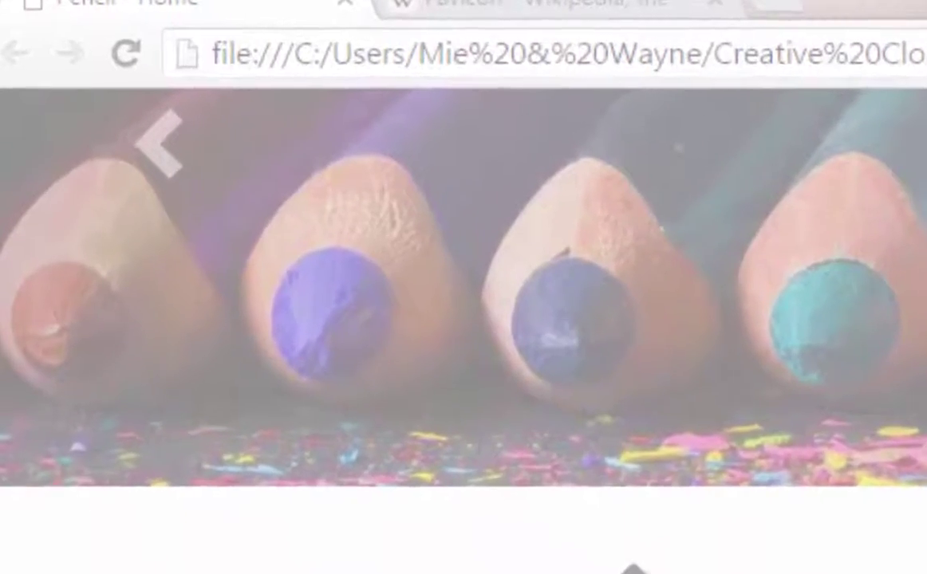
Capture the pencil icon beside "The Humble Pencil" heading with a tight, roughly square Rectangular Snip
{"action": "left_click_drag", "start_coordinate": [554, 568], "coordinate": [244, 119]}
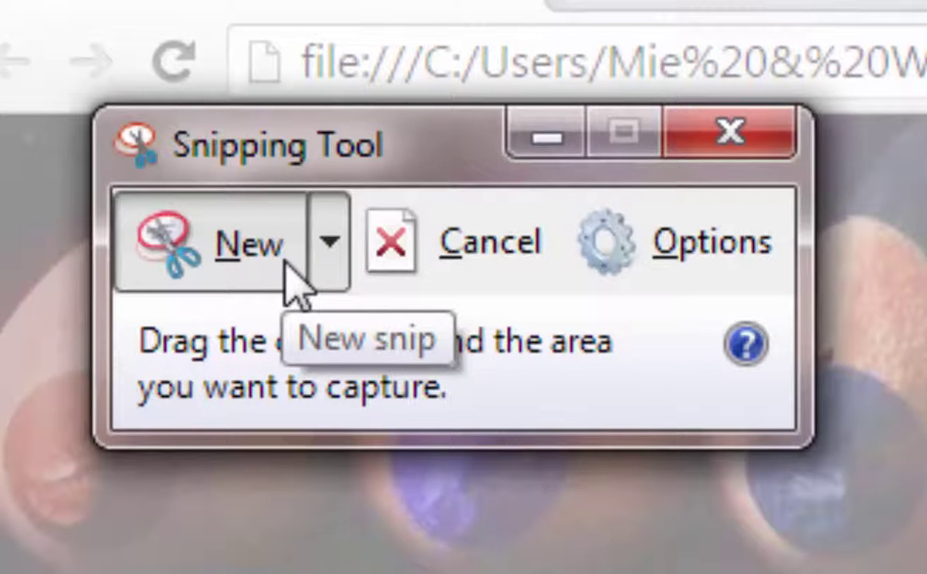
{"action": "left_click", "coordinate": [329, 247]}
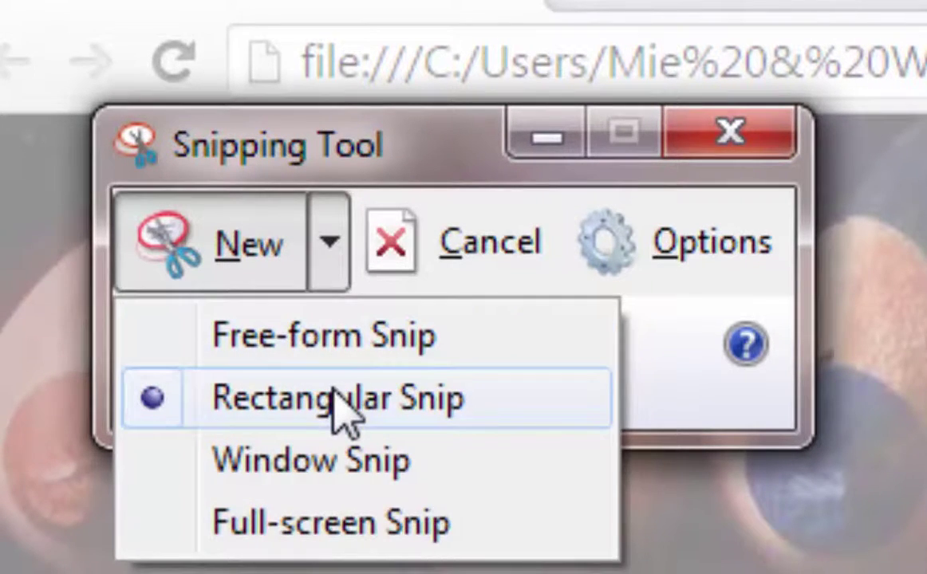
{"action": "left_click", "coordinate": [332, 386]}
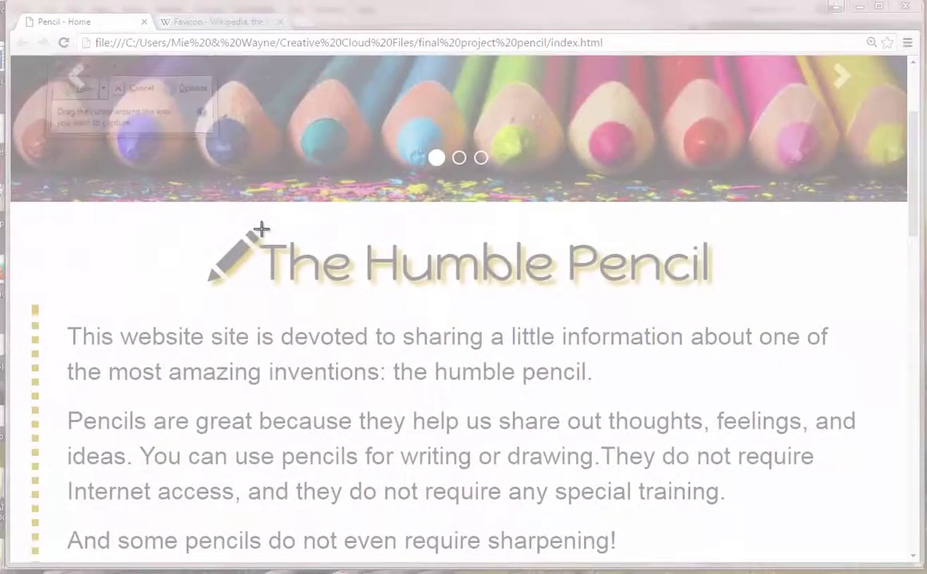
{"action": "mouse_move", "coordinate": [254, 243]}
{"action": "left_mouse_down"}
{"action": "mouse_move", "coordinate": [211, 288]}
{"action": "mouse_move", "coordinate": [199, 286]}
{"action": "left_mouse_up"}
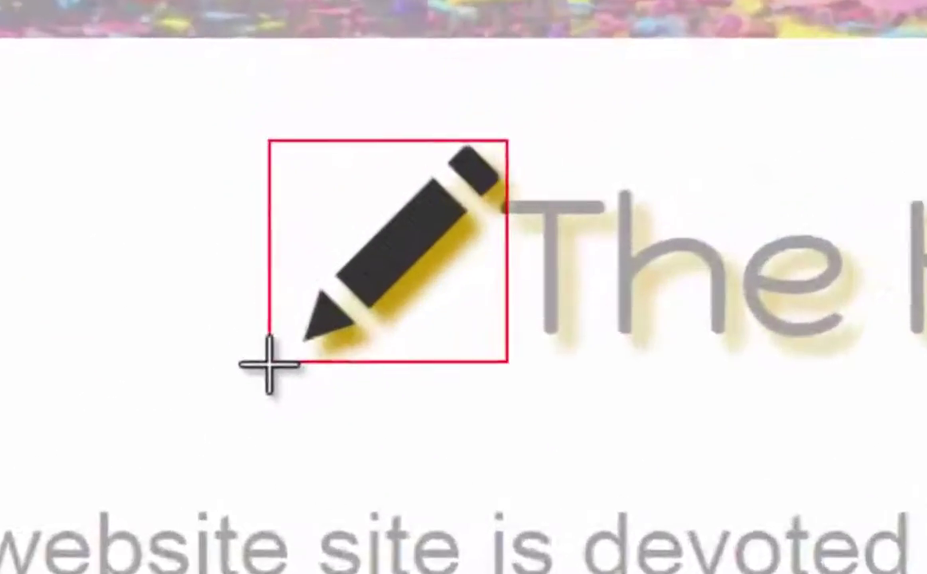
{"action": "left_click_drag", "start_coordinate": [269, 366], "coordinate": [284, 363]}
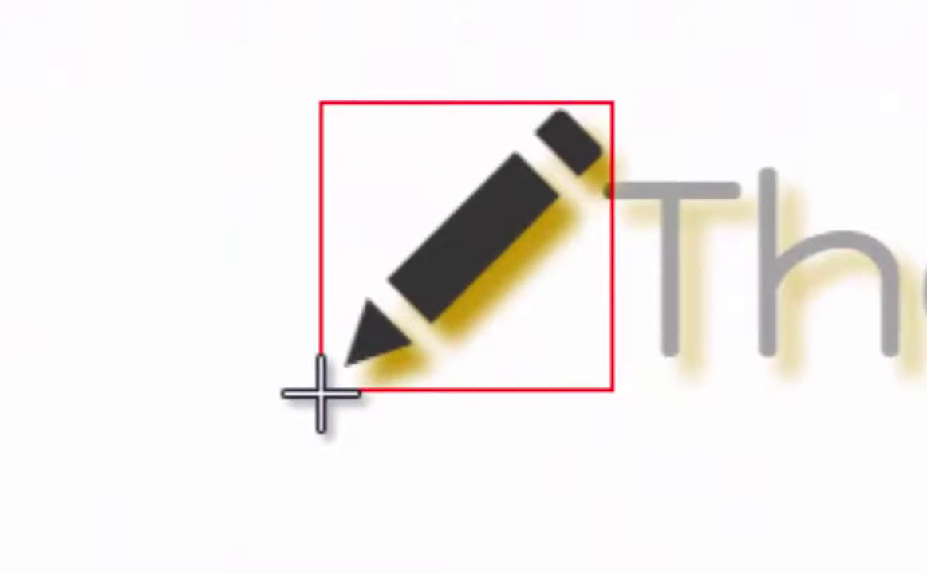
{"action": "left_click_drag", "start_coordinate": [320, 394], "coordinate": [320, 394]}
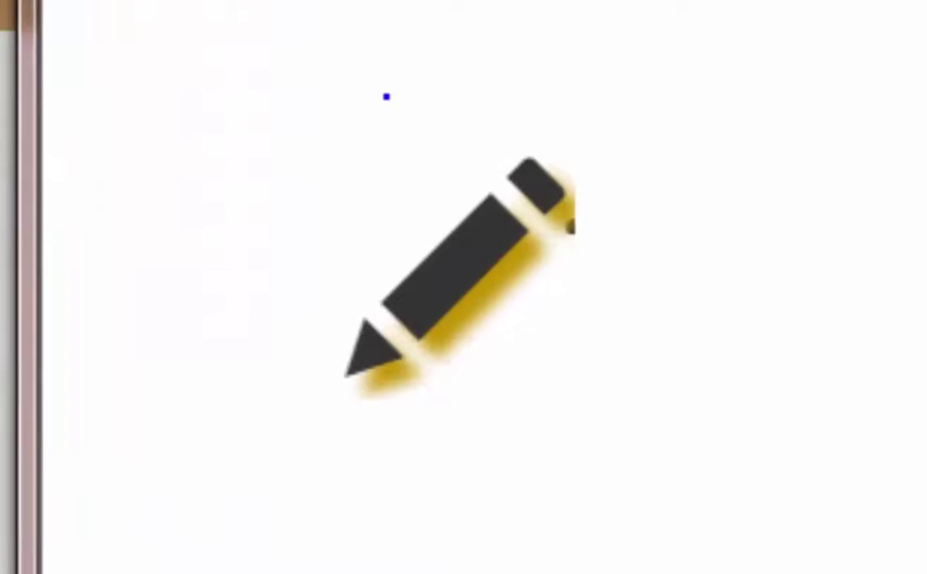
Save the snip to the Desktop as favicon-snip.jpg
{"action": "left_click", "coordinate": [190, 58]}
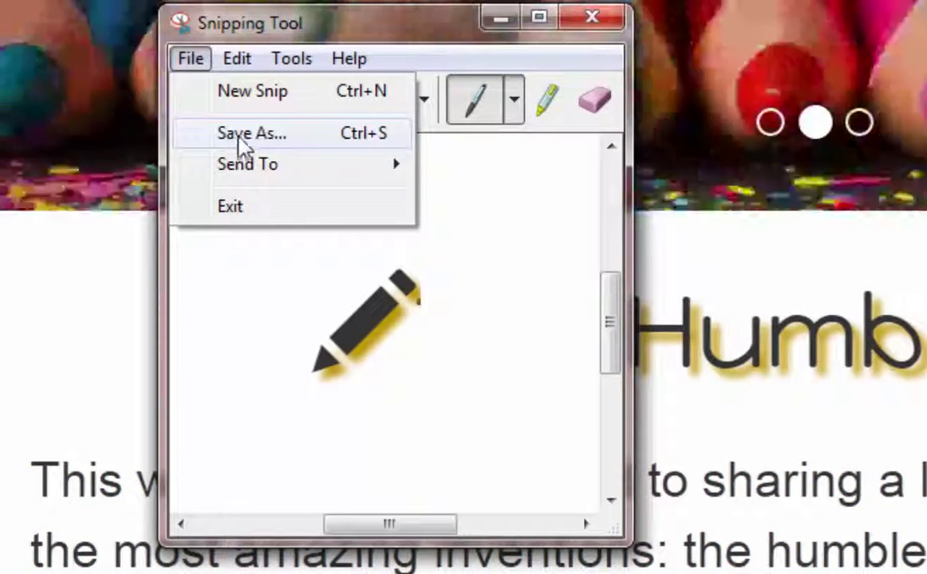
{"action": "left_click", "coordinate": [242, 135]}
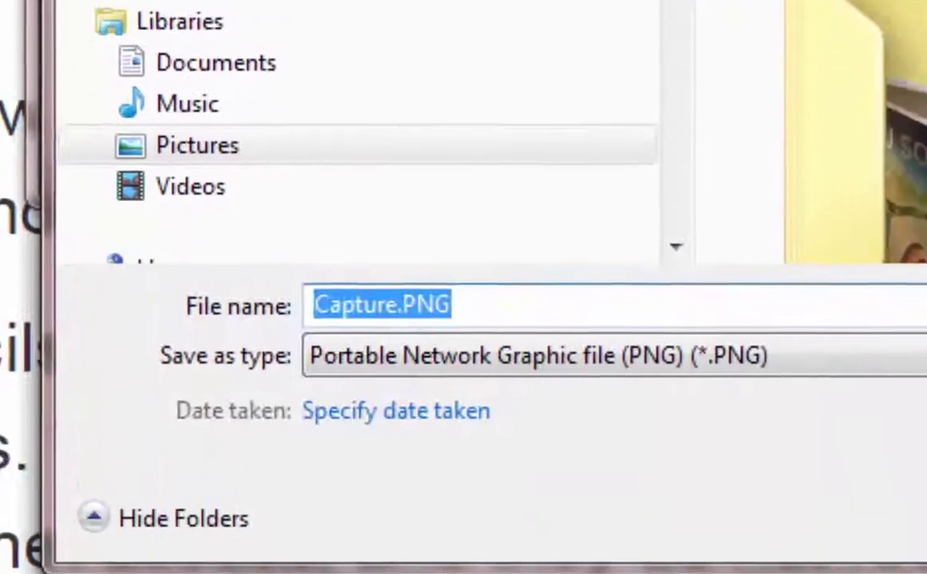
{"action": "type", "text": "favico"}
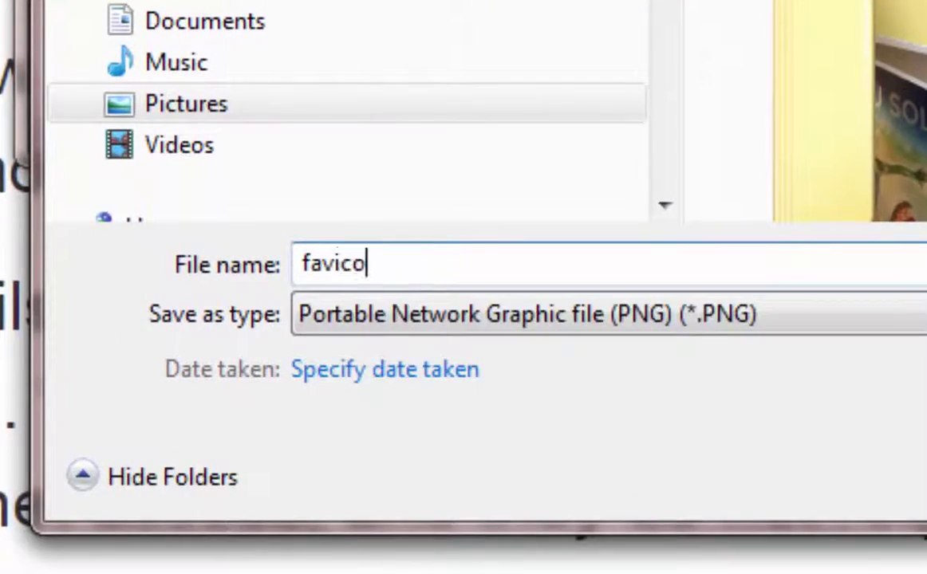
{"action": "type", "text": "n-sni"}
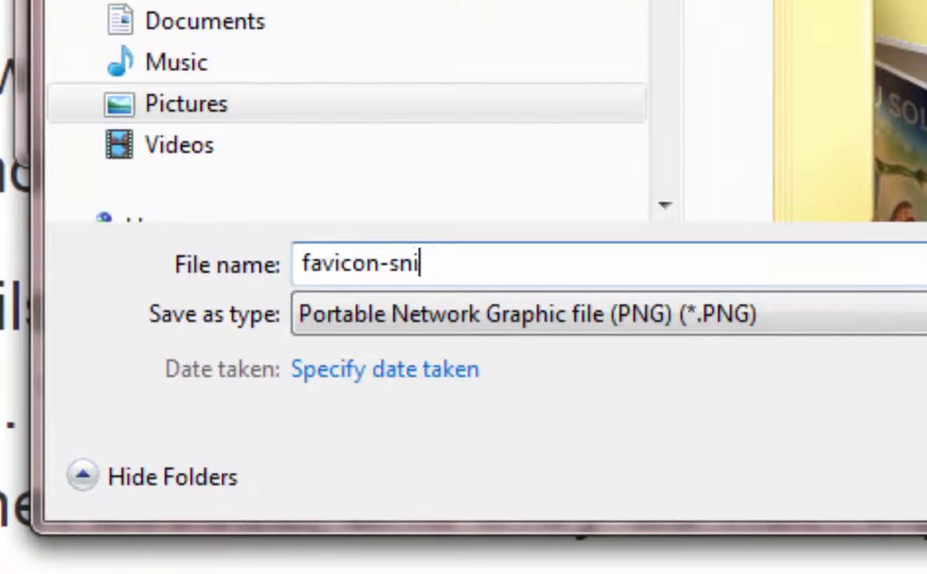
{"action": "type", "text": "p.j"}
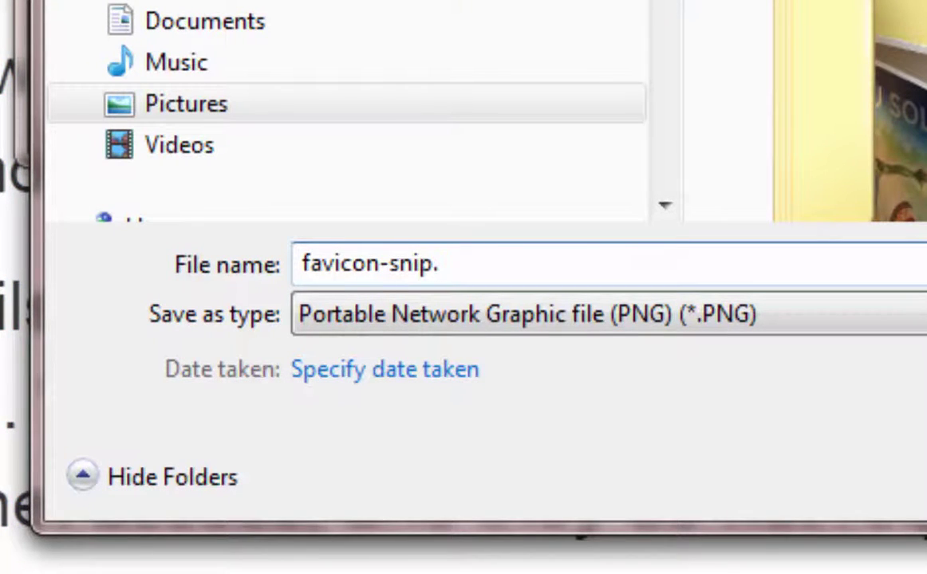
{"action": "type", "text": "pg"}
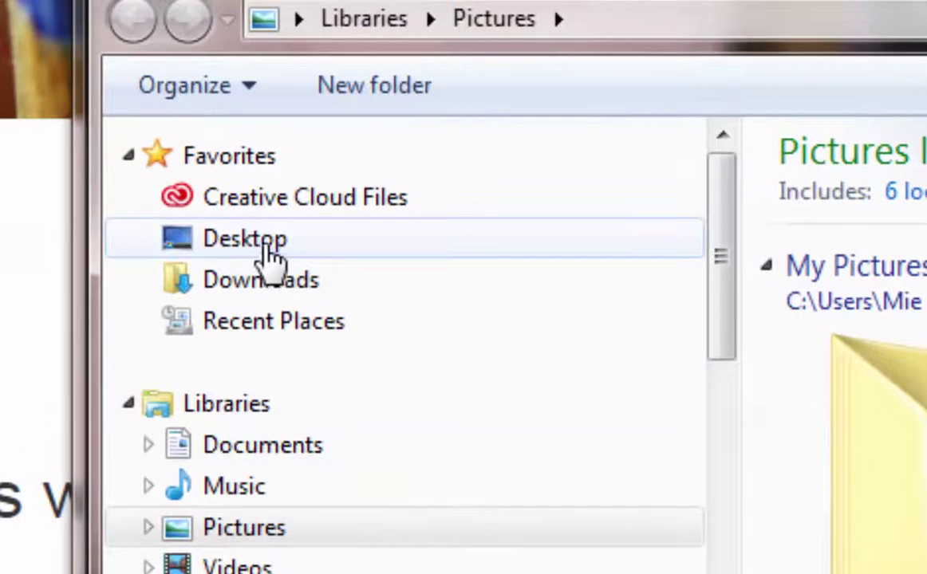
{"action": "left_click", "coordinate": [263, 243]}
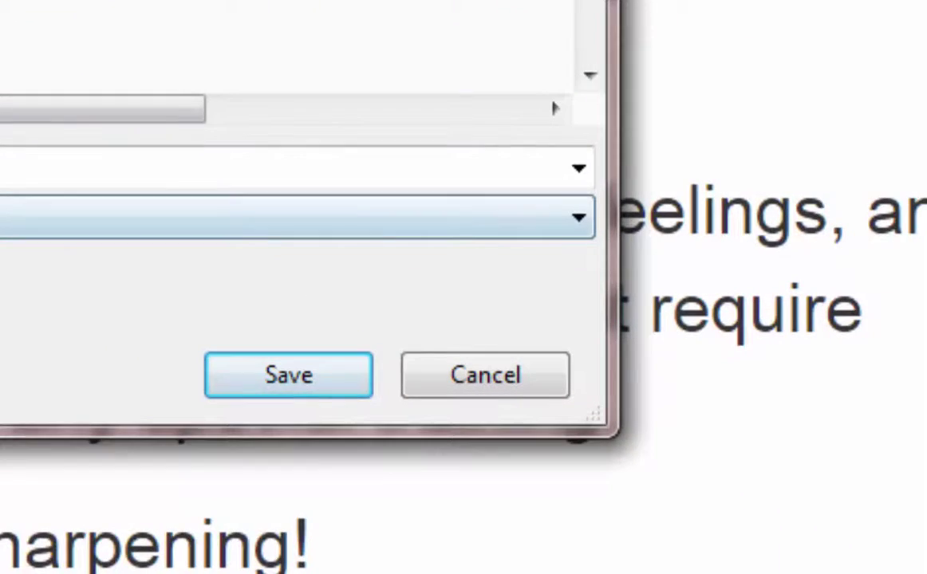
{"action": "left_click", "coordinate": [283, 379]}
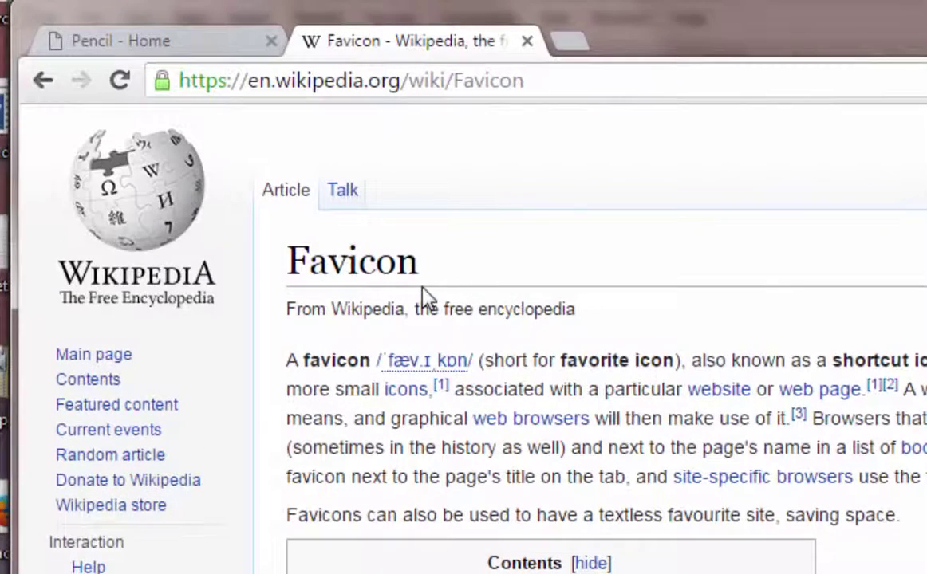
Go back from the Wikipedia article to the search results, open the favicon.ico Generator site and start an image import
{"action": "left_click", "coordinate": [42, 79]}
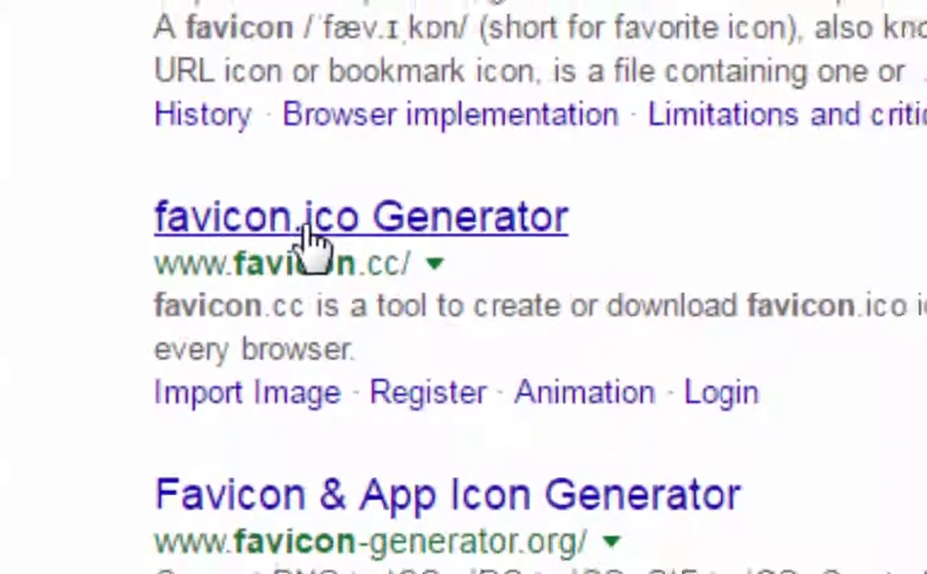
{"action": "left_click", "coordinate": [365, 209]}
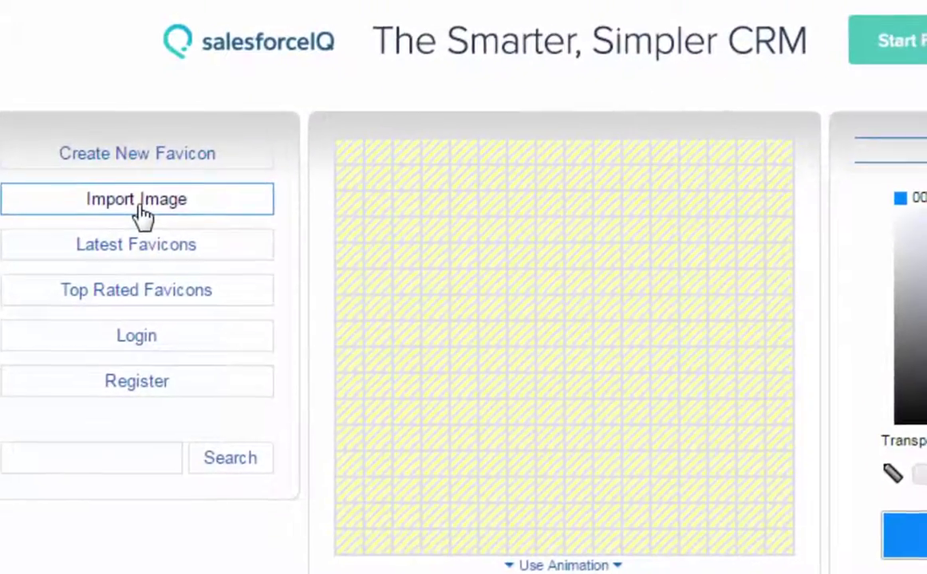
{"action": "left_click", "coordinate": [140, 199]}
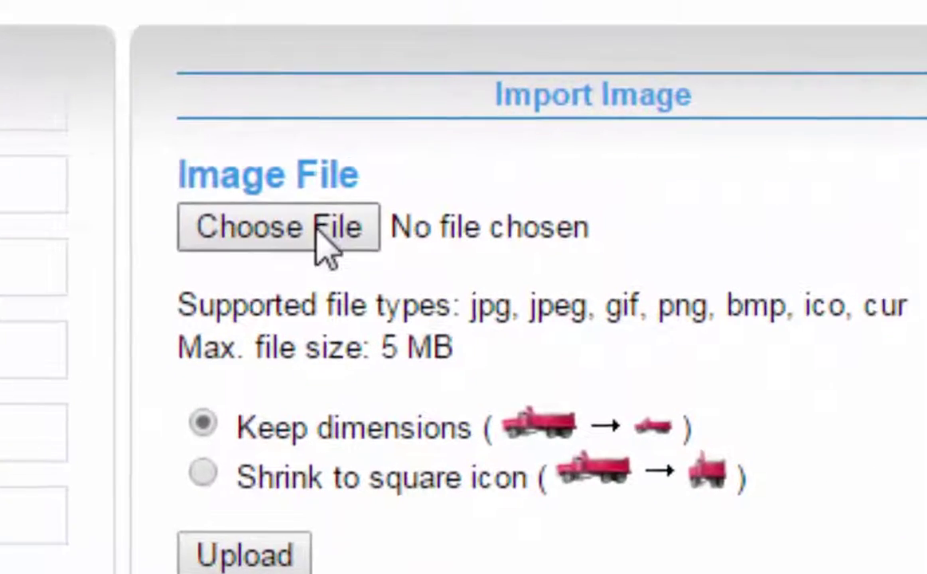
Choose favicon-snip.jpg from the Desktop and upload it with Keep dimensions
{"action": "left_click", "coordinate": [319, 229]}
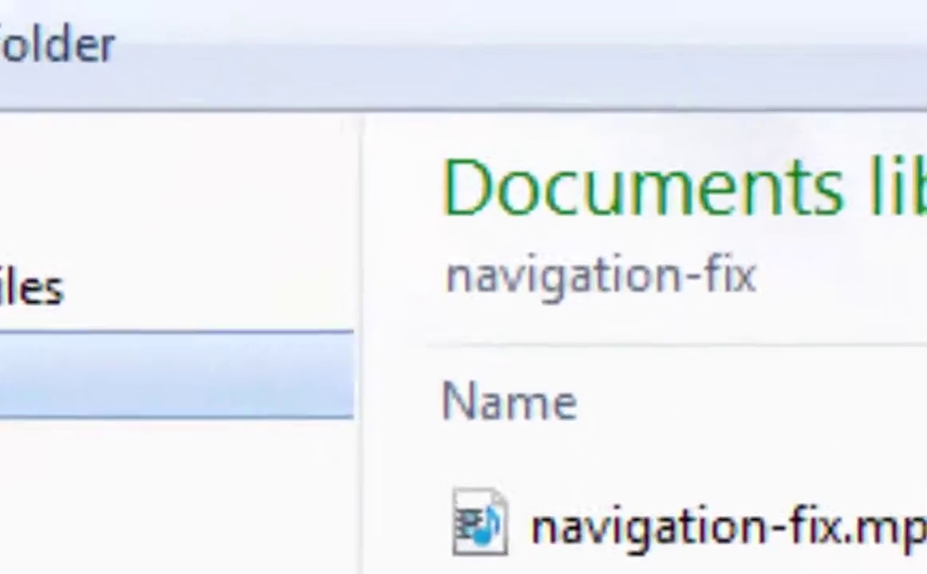
{"action": "left_click", "coordinate": [262, 207]}
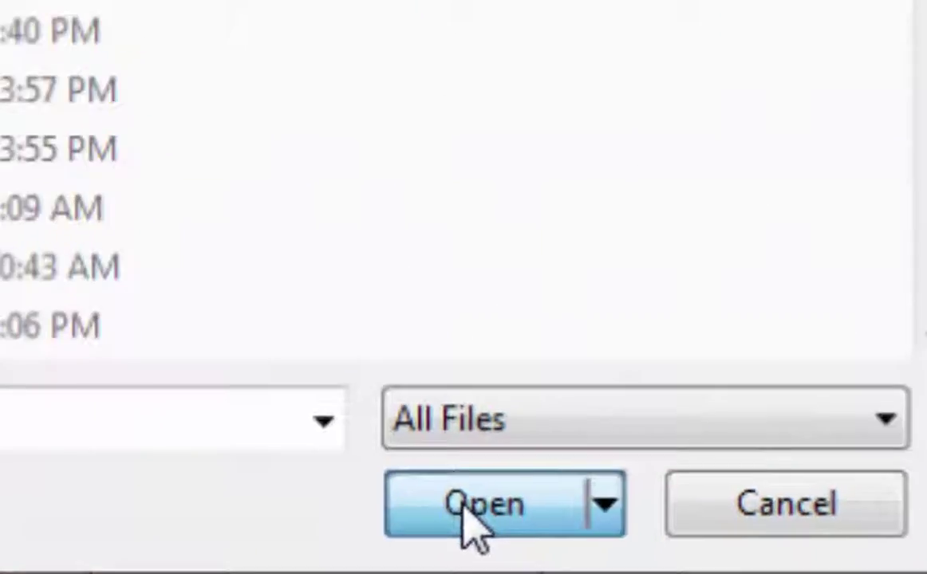
{"action": "left_click", "coordinate": [269, 424]}
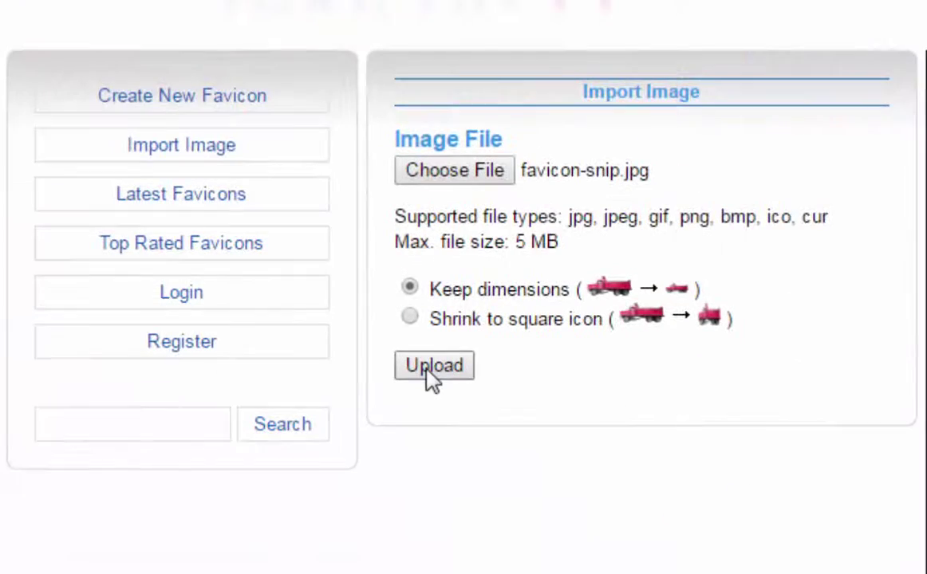
{"action": "left_click", "coordinate": [432, 368]}
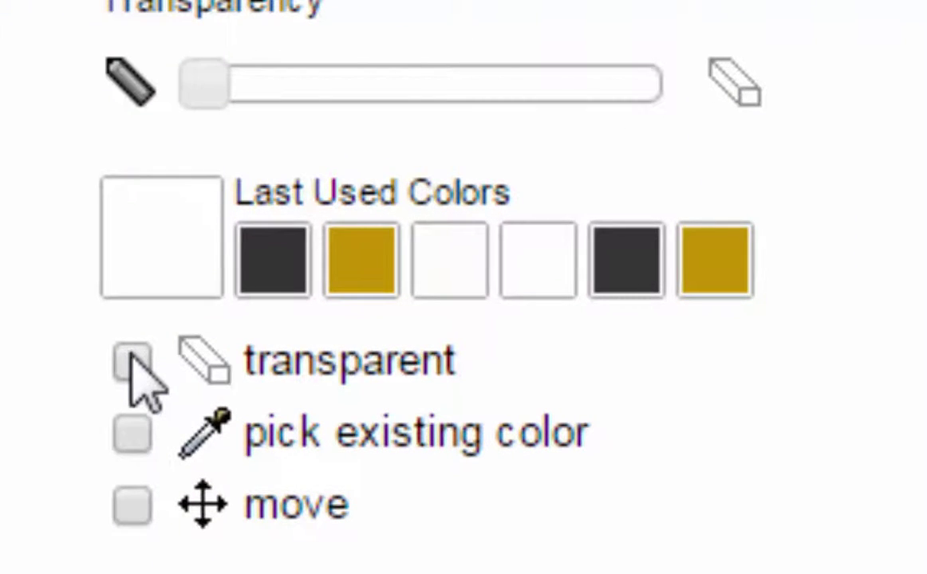
Make the white background squares on both sides of the pencil transparent, including the pale square beside the pencil's upper end
{"action": "left_click", "coordinate": [132, 360]}
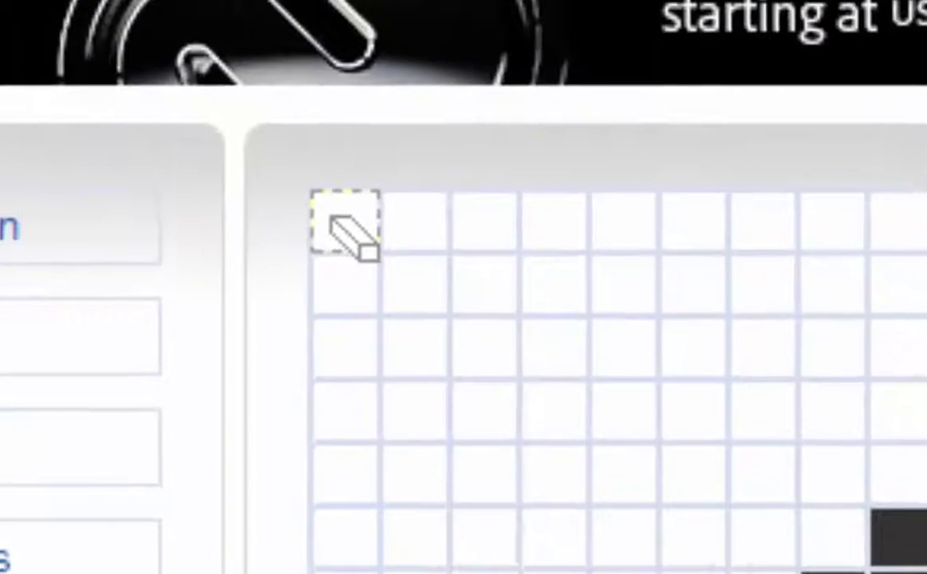
{"action": "mouse_move", "coordinate": [255, 126]}
{"action": "left_mouse_down"}
{"action": "mouse_move", "coordinate": [257, 267]}
{"action": "mouse_move", "coordinate": [160, 255]}
{"action": "mouse_move", "coordinate": [163, 546]}
{"action": "left_mouse_up"}
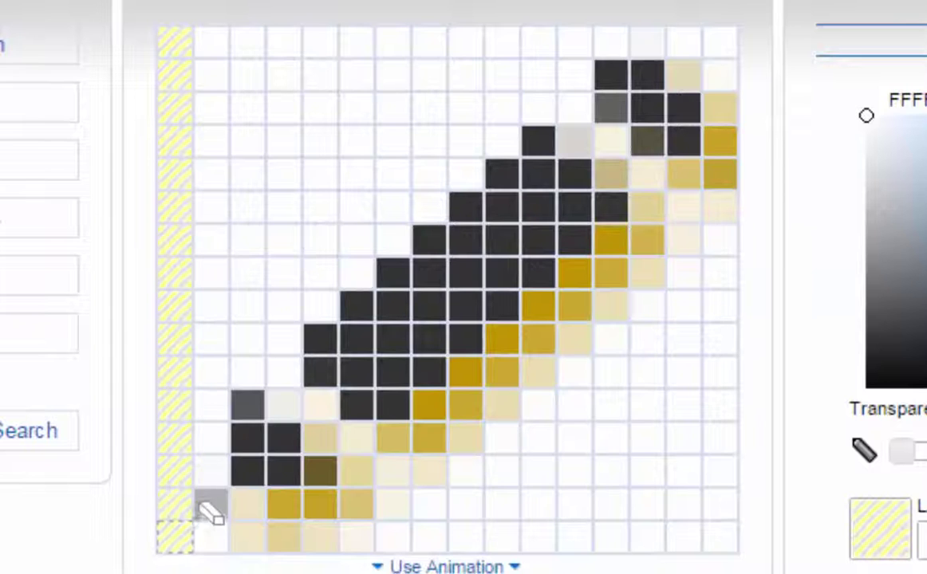
{"action": "mouse_move", "coordinate": [211, 478]}
{"action": "left_mouse_down"}
{"action": "mouse_move", "coordinate": [222, 49]}
{"action": "mouse_move", "coordinate": [238, 207]}
{"action": "mouse_move", "coordinate": [492, 170]}
{"action": "mouse_move", "coordinate": [507, 39]}
{"action": "mouse_move", "coordinate": [546, 33]}
{"action": "mouse_move", "coordinate": [539, 102]}
{"action": "mouse_move", "coordinate": [549, 126]}
{"action": "mouse_move", "coordinate": [580, 112]}
{"action": "mouse_move", "coordinate": [598, 42]}
{"action": "mouse_move", "coordinate": [753, 52]}
{"action": "mouse_move", "coordinate": [729, 74]}
{"action": "left_mouse_up"}
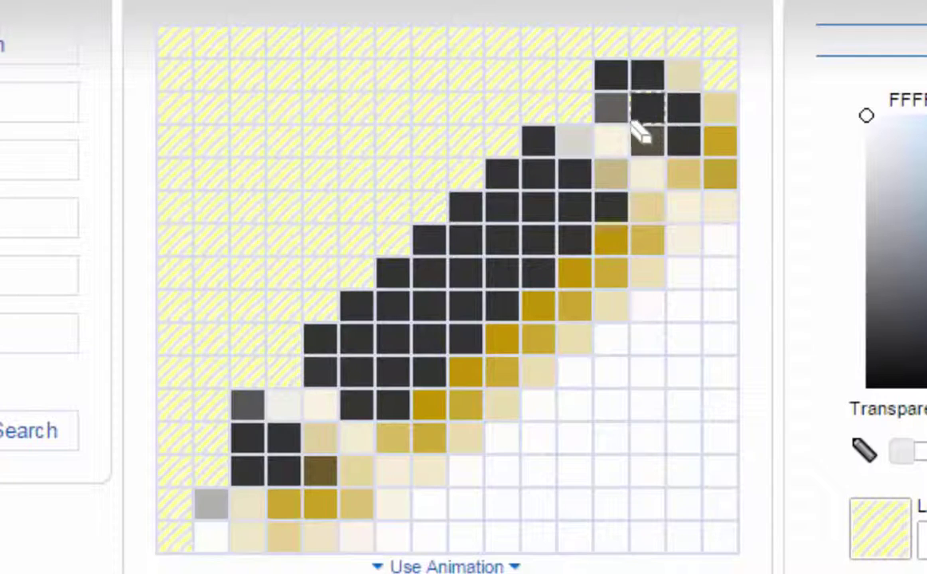
{"action": "left_click", "coordinate": [610, 144]}
{"action": "left_click", "coordinate": [209, 543]}
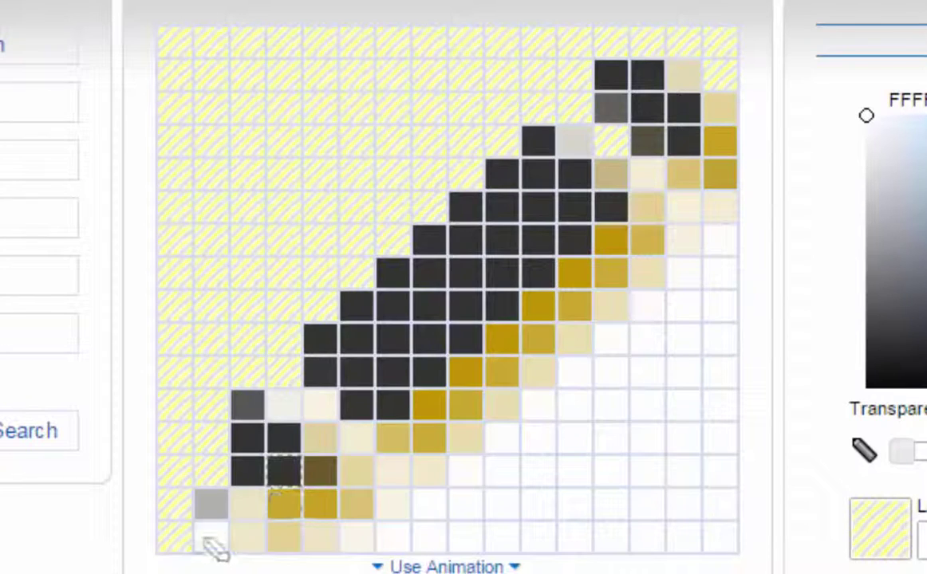
{"action": "mouse_move", "coordinate": [367, 542]}
{"action": "left_mouse_down"}
{"action": "mouse_move", "coordinate": [729, 529]}
{"action": "mouse_move", "coordinate": [718, 356]}
{"action": "mouse_move", "coordinate": [727, 248]}
{"action": "left_mouse_up"}
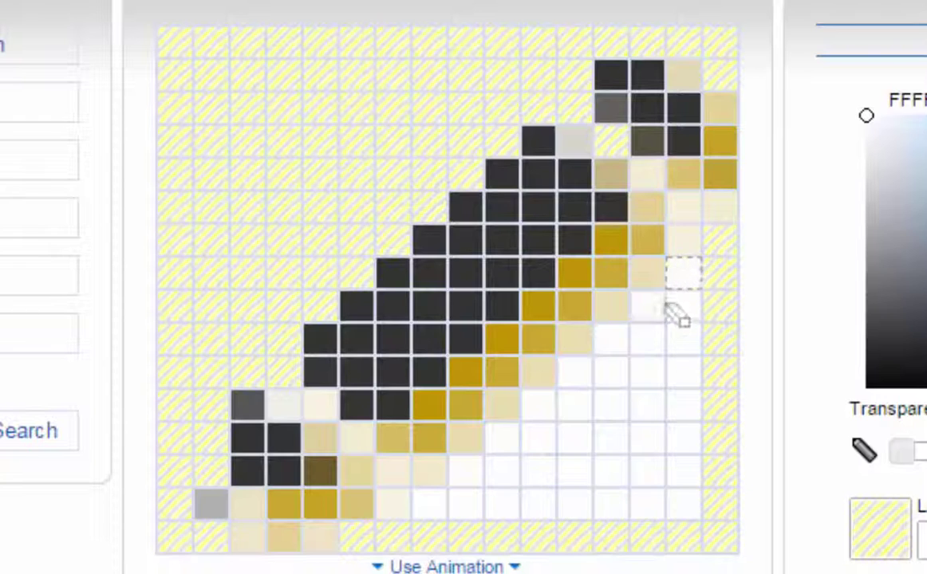
{"action": "mouse_move", "coordinate": [706, 277]}
{"action": "left_mouse_down"}
{"action": "mouse_move", "coordinate": [693, 276]}
{"action": "mouse_move", "coordinate": [678, 496]}
{"action": "mouse_move", "coordinate": [610, 517]}
{"action": "mouse_move", "coordinate": [454, 522]}
{"action": "mouse_move", "coordinate": [547, 442]}
{"action": "left_mouse_up"}
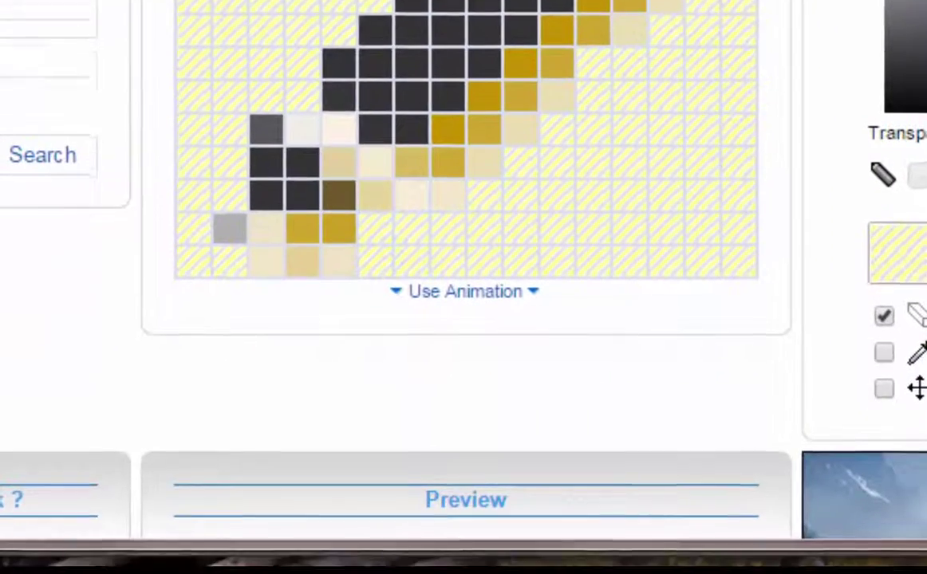
Check the favicon's original-size preview against the pixel drawing and download the favicon
{"action": "scroll", "coordinate": [469, 287], "scroll_direction": "down", "scroll_amount": 2}
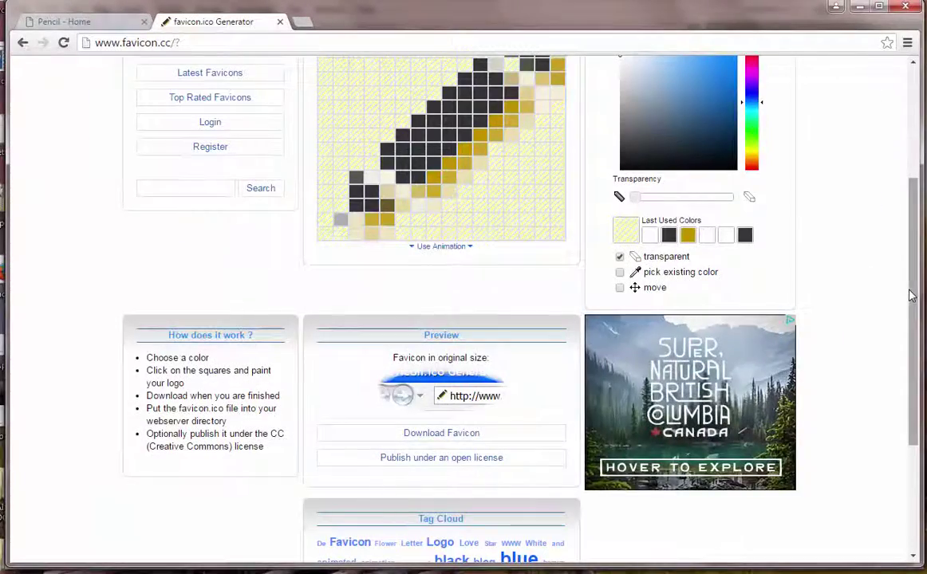
{"action": "left_click_drag", "start_coordinate": [912, 295], "coordinate": [920, 228]}
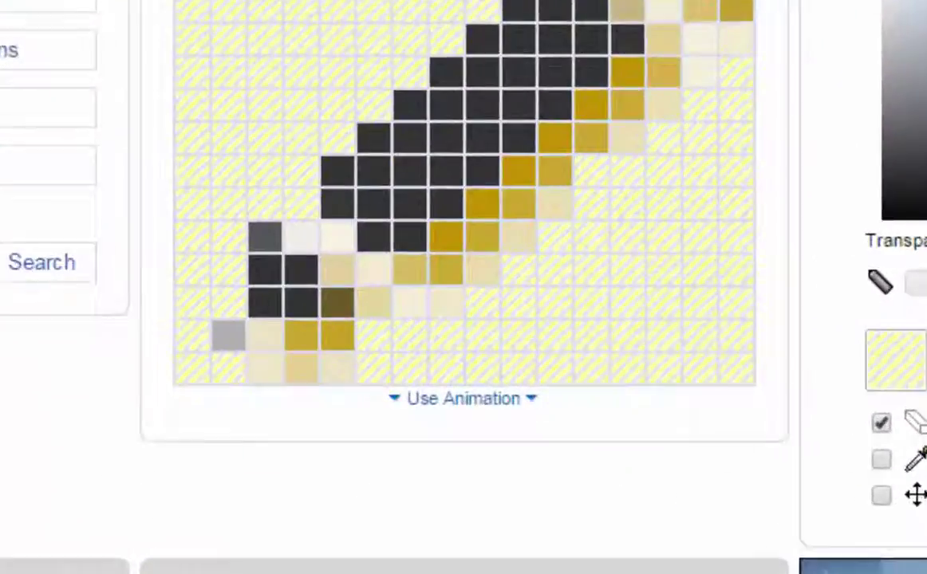
{"action": "left_click_drag", "start_coordinate": [920, 225], "coordinate": [920, 342]}
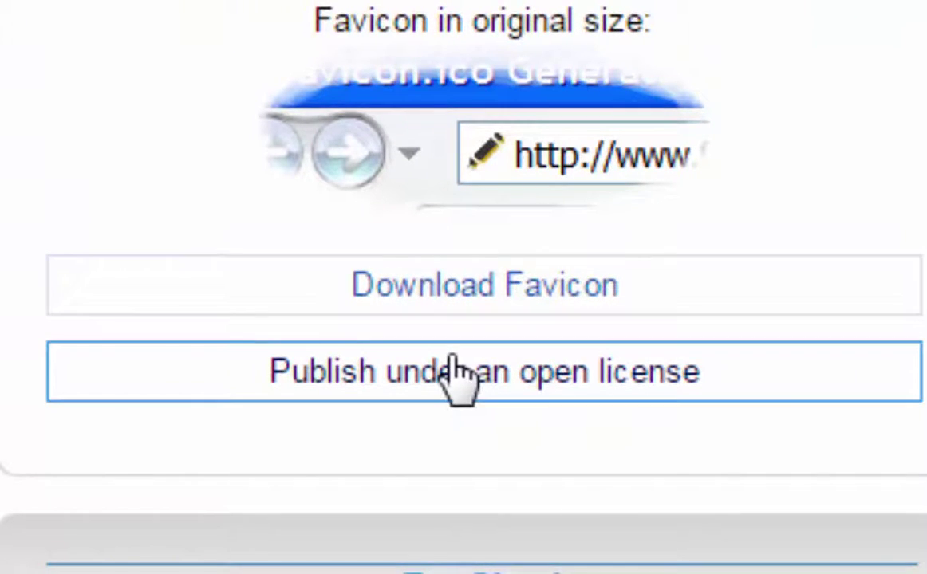
{"action": "left_click", "coordinate": [462, 307]}
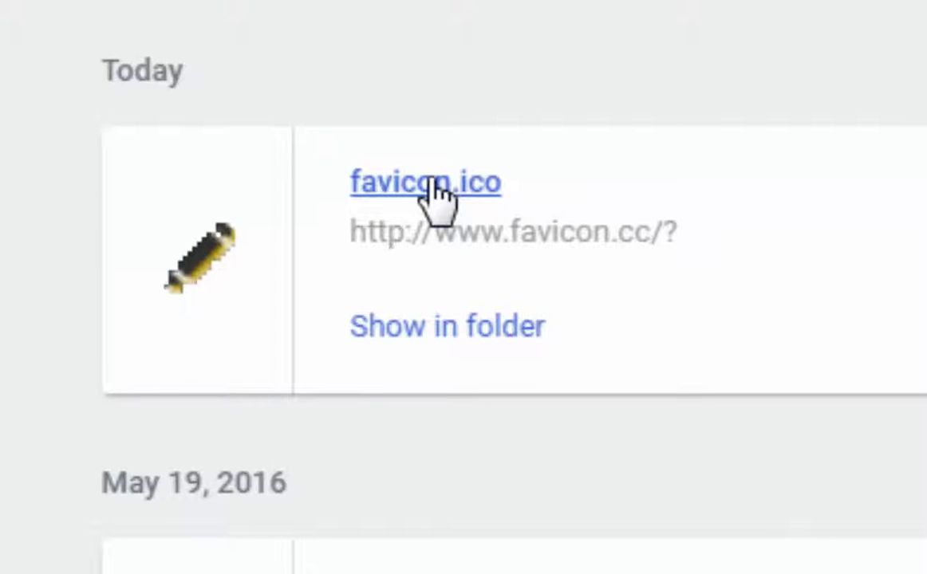
Show the downloaded favicon.ico in its folder and move it into the root of the final project pencil folder
{"action": "left_click", "coordinate": [445, 329]}
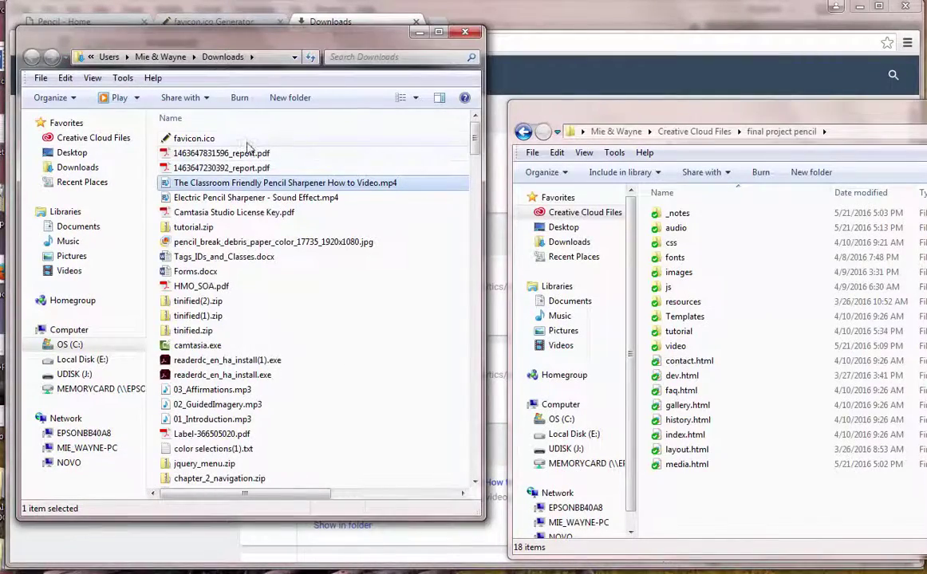
{"action": "left_click", "coordinate": [182, 140]}
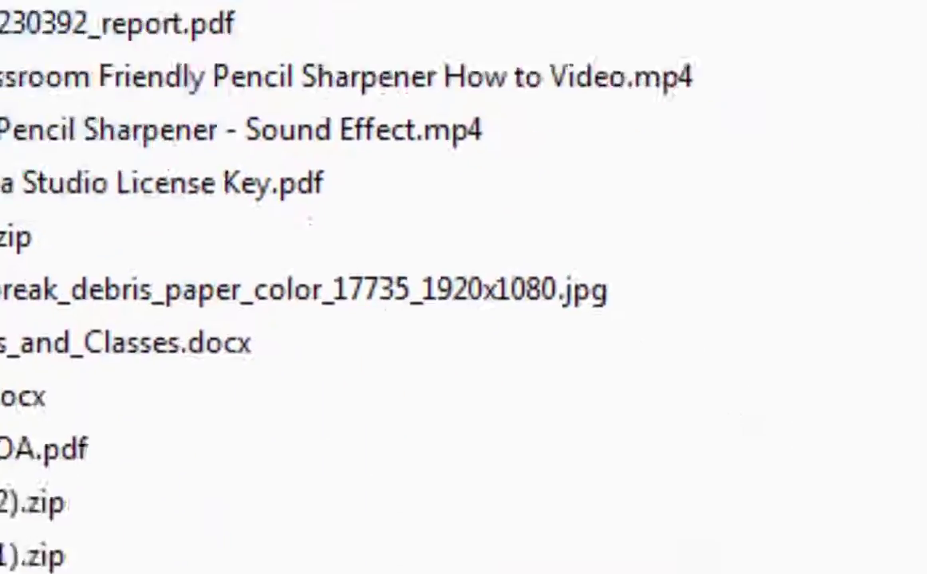
{"action": "left_click_drag", "start_coordinate": [4, 4], "coordinate": [709, 493]}
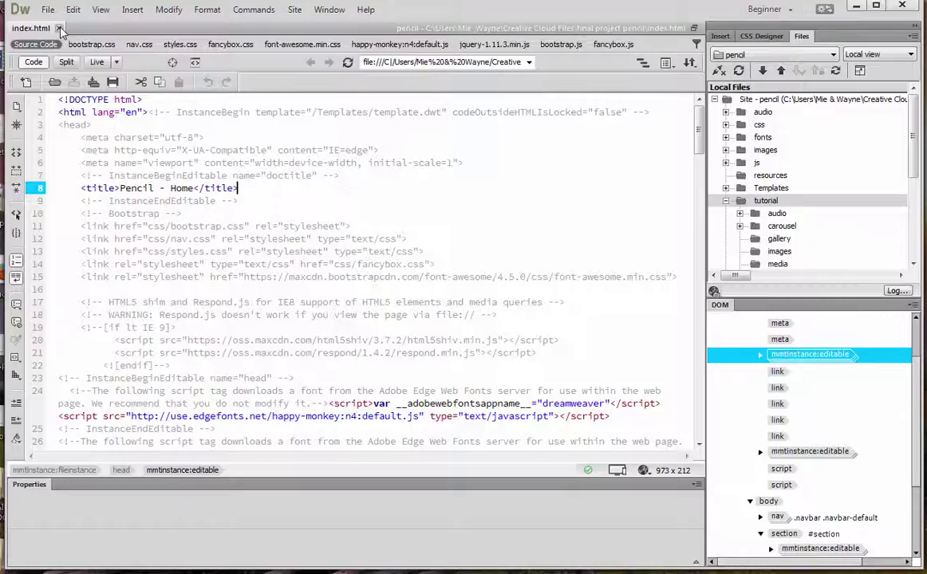
In Dreamweaver, close index.html and add <link rel="shortcut icon" href="../favicon.ico" /> directly below the opening head tag of template.dwt
{"action": "left_click", "coordinate": [59, 28]}
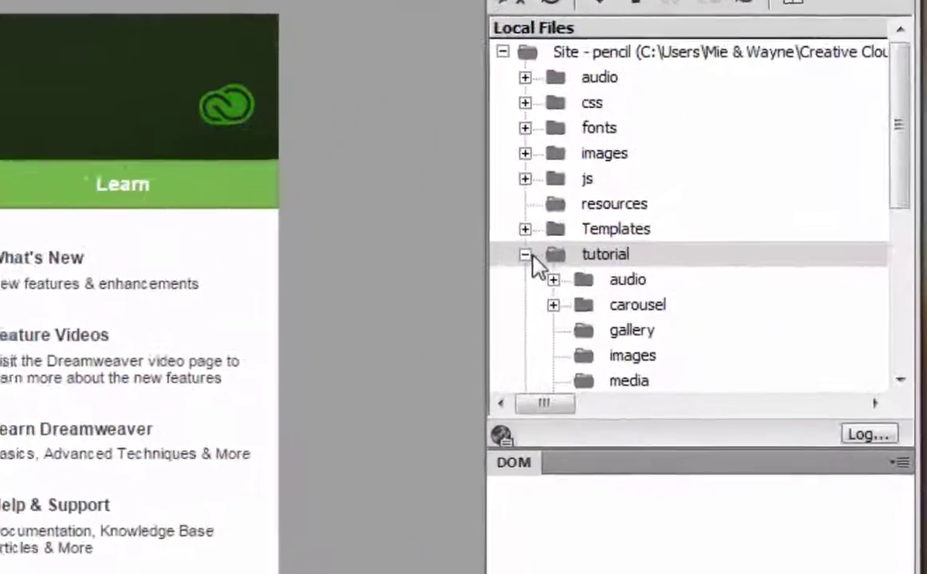
{"action": "left_click", "coordinate": [731, 199]}
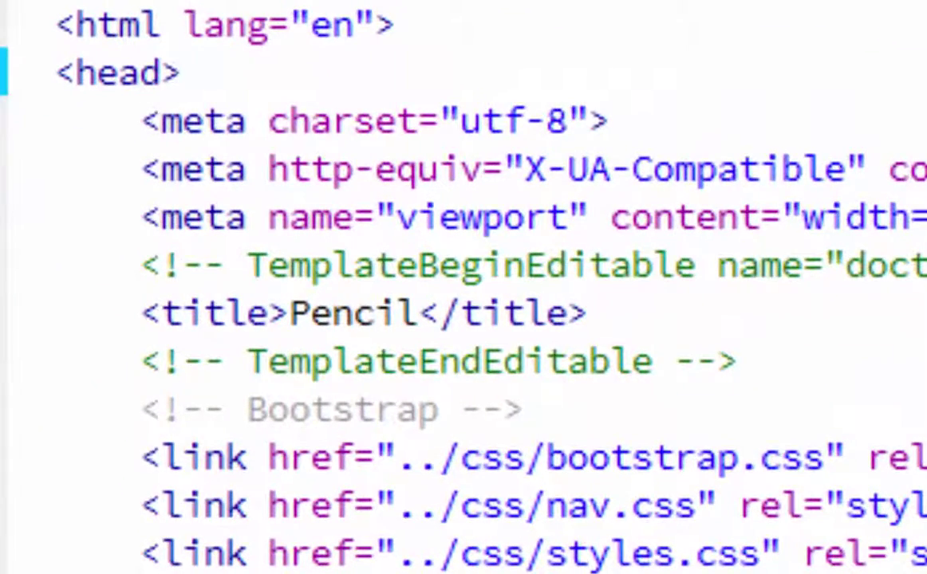
{"action": "key", "text": "Return"}
{"action": "key", "text": "Tab"}
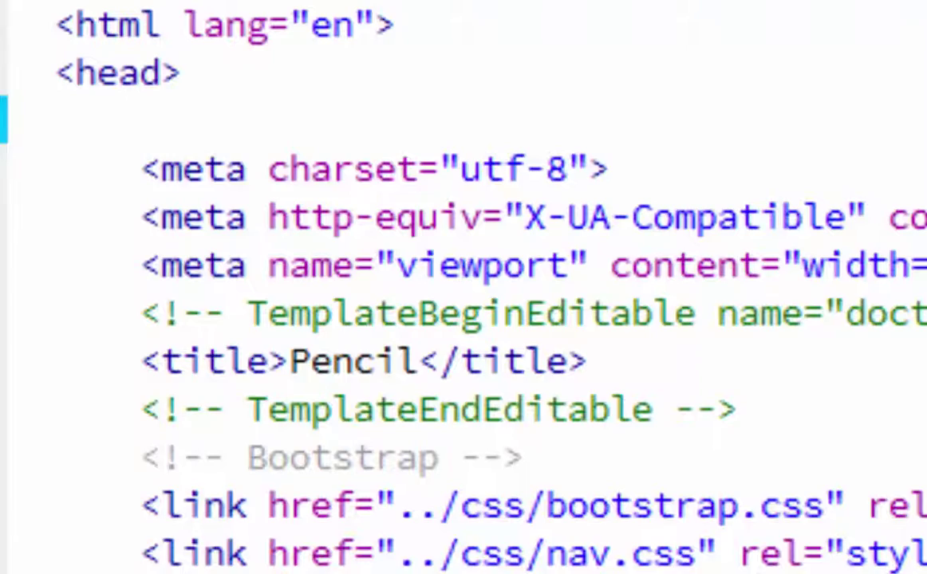
{"action": "type", "text": "<link rel=\"shortcut icon\" href=\"../favicon.ico\" />"}
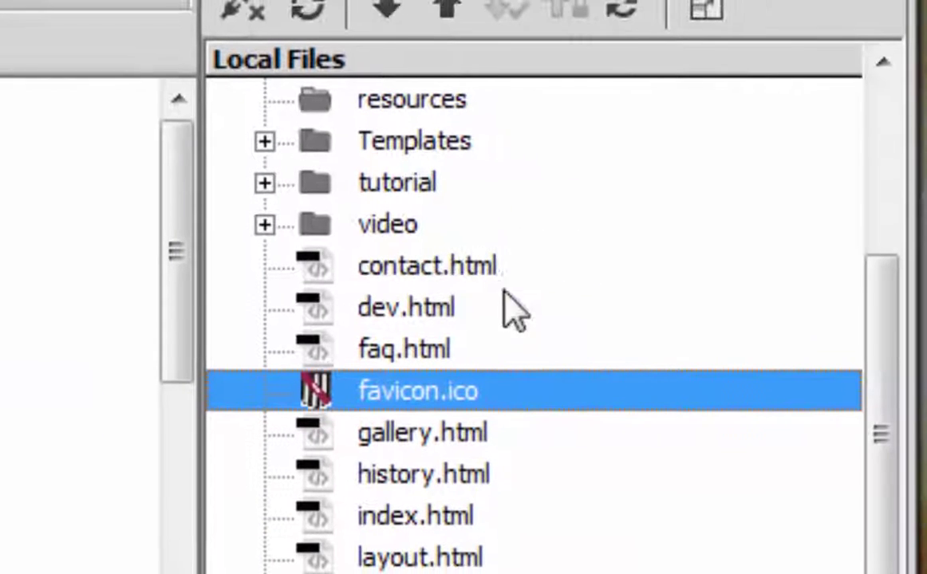
{"action": "left_click", "coordinate": [264, 141]}
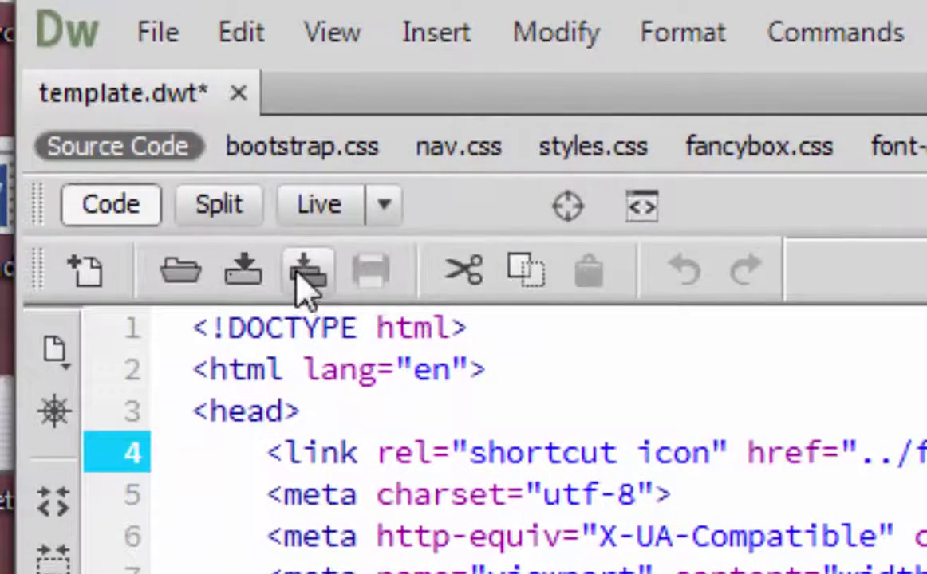
Save the template and update all files based on it
{"action": "left_click", "coordinate": [306, 289]}
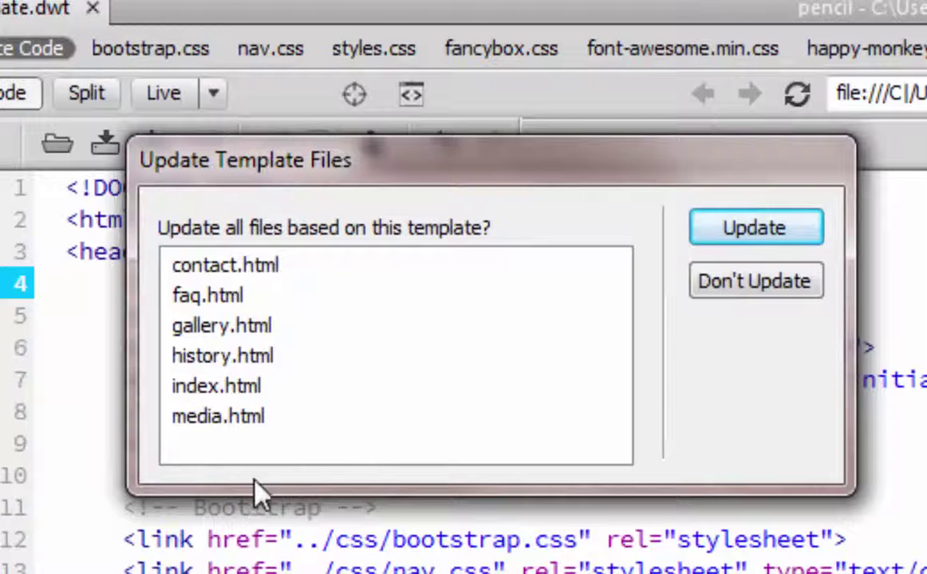
{"action": "left_click", "coordinate": [783, 234]}
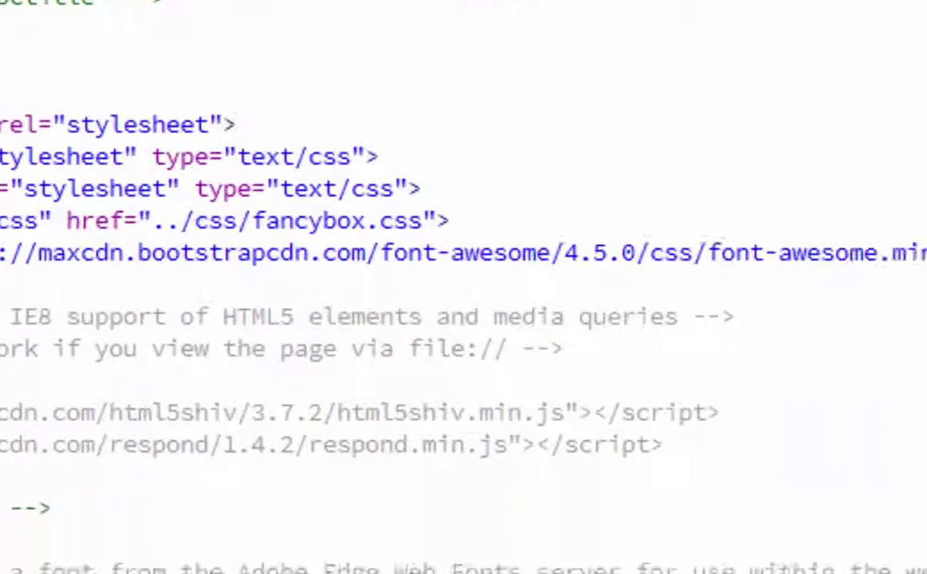
Preview the template in the browser and visit the Home, Gallery and History pages to check their tab icon
{"action": "left_click", "coordinate": [413, 345]}
{"action": "left_click", "coordinate": [437, 405]}
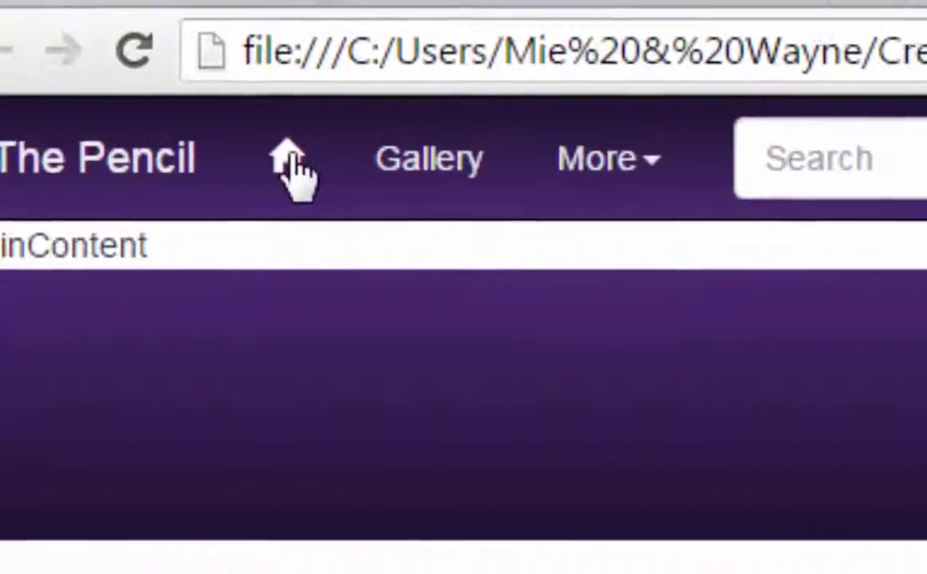
{"action": "left_click", "coordinate": [348, 150]}
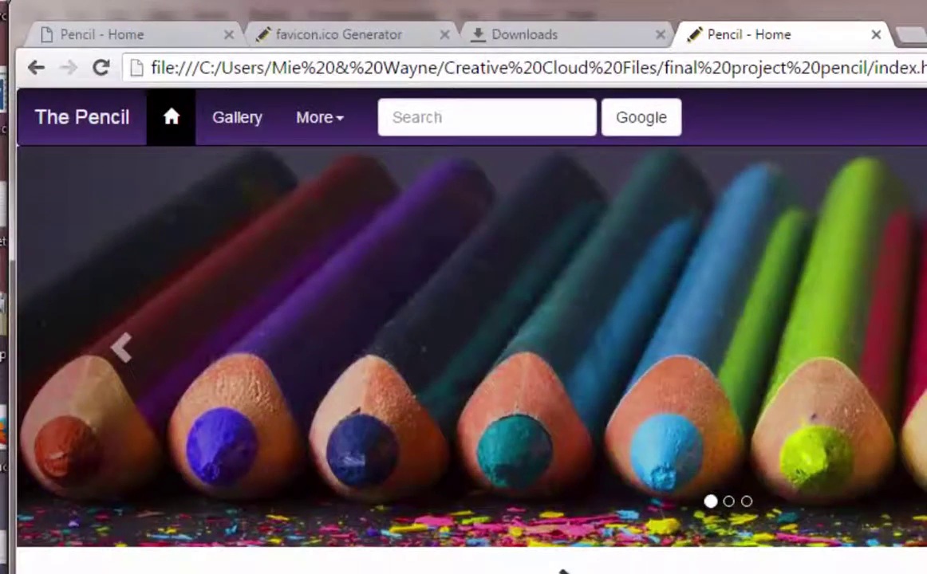
{"action": "left_click", "coordinate": [239, 121]}
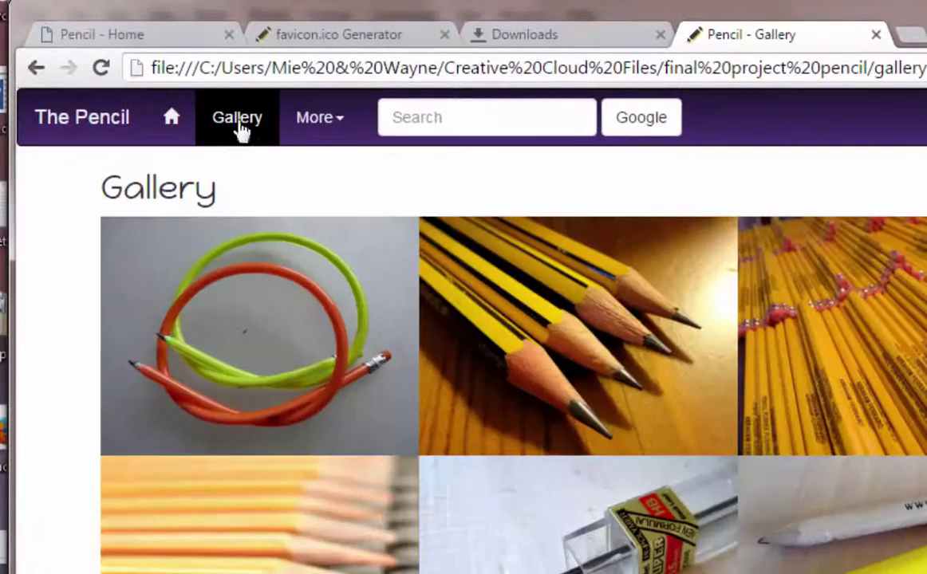
{"action": "left_click", "coordinate": [328, 124]}
{"action": "left_click", "coordinate": [350, 176]}
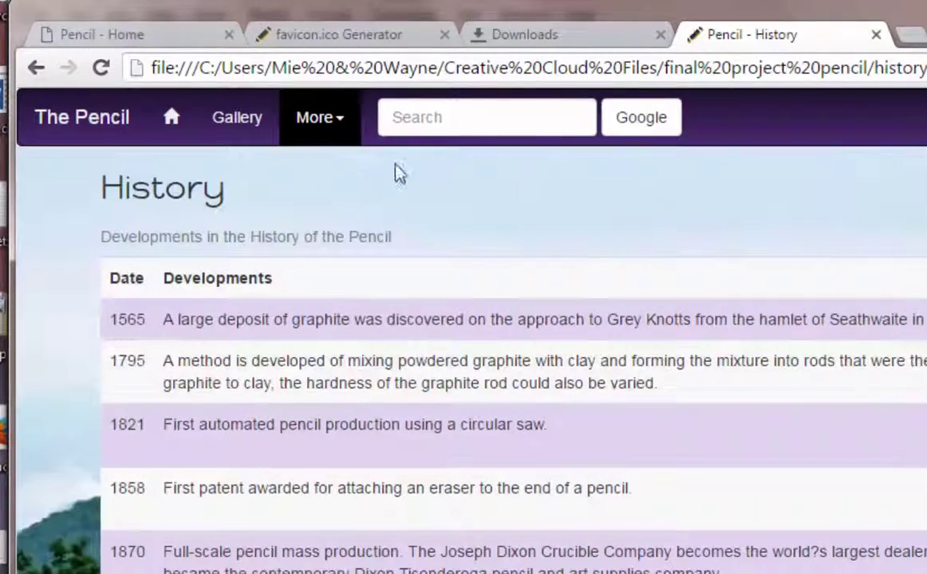